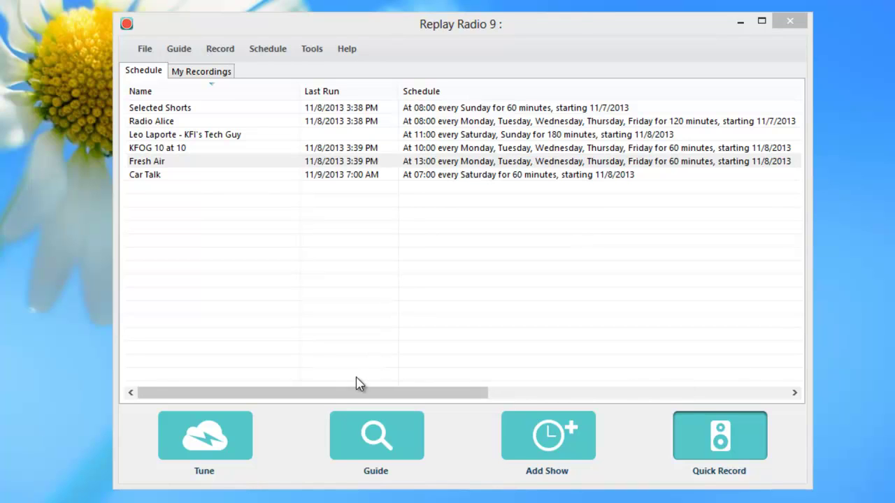
Step: Open the 97.3 KBCO live player page from the station's iHeartRadio page in Firefox
key("alt+Tab")
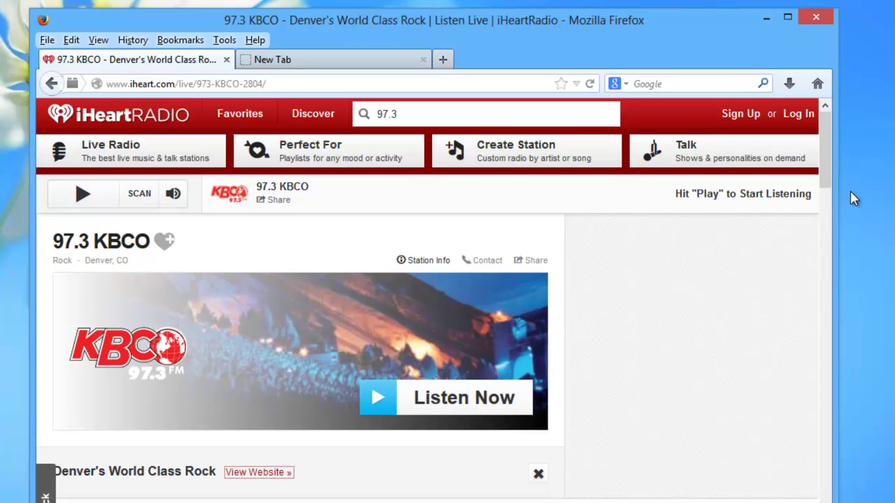
scroll(829, 186, "down", 1)
scroll(828, 187, "up", 1)
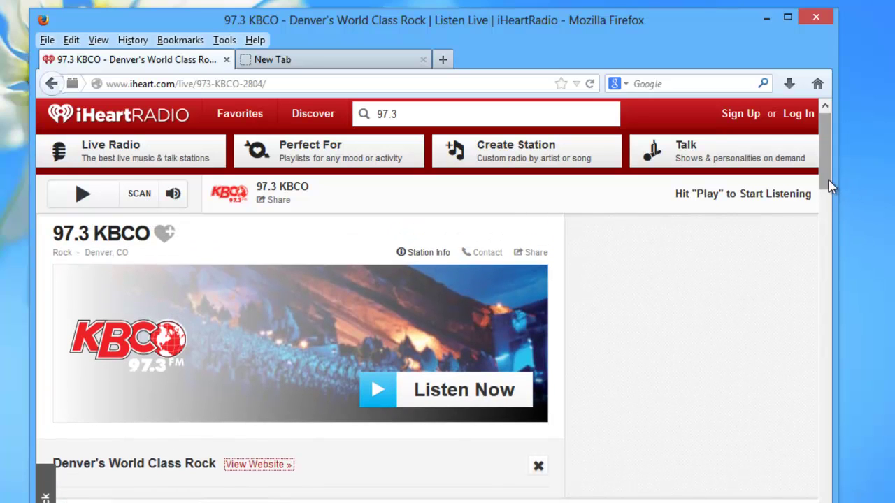
left_click(257, 465)
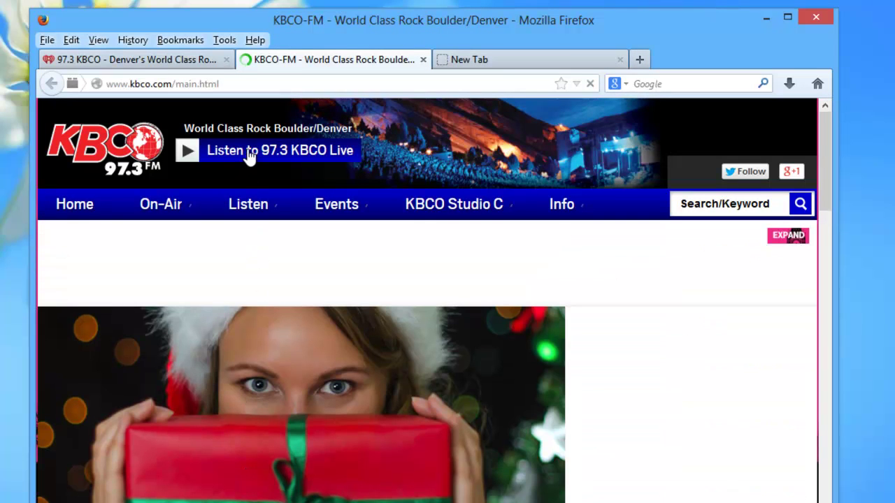
left_click(249, 155)
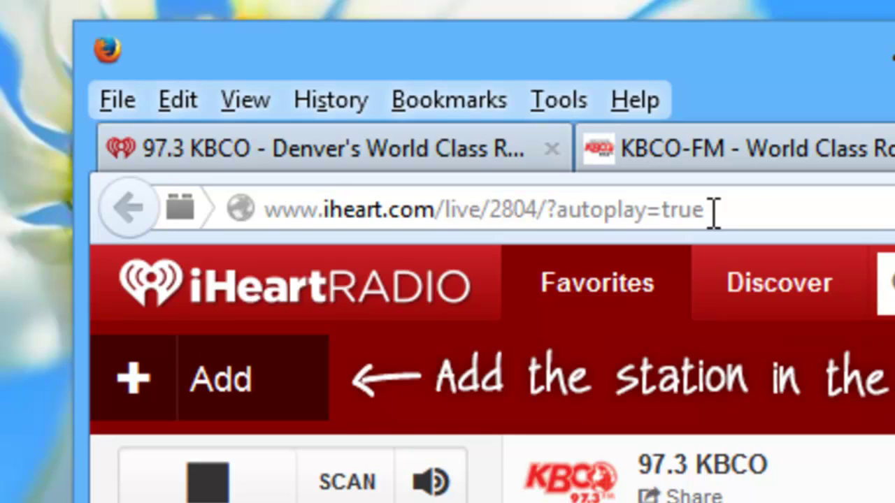
Step: Copy the live player page's URL and minimise Firefox
left_click(628, 216)
key("ctrl+c")
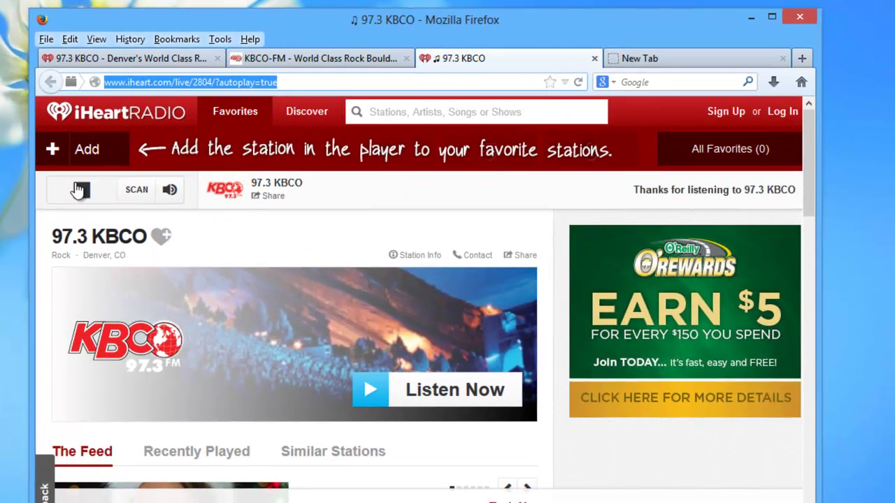
left_click(348, 145)
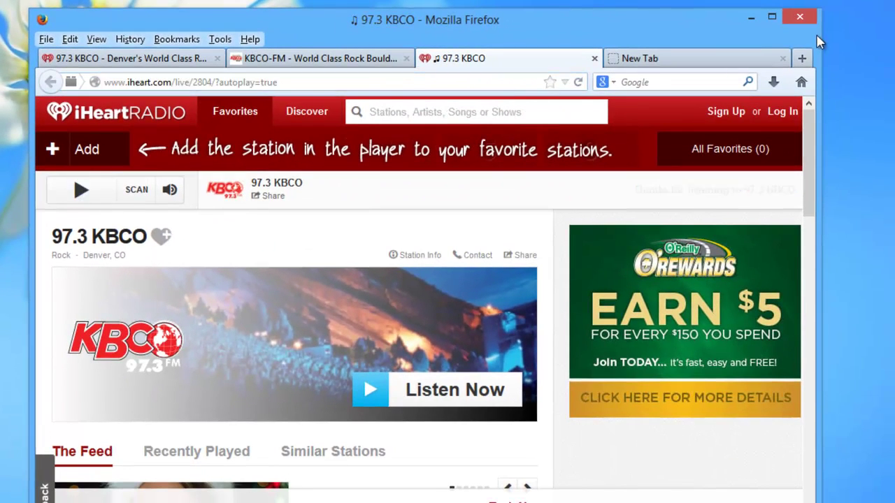
left_click(751, 17)
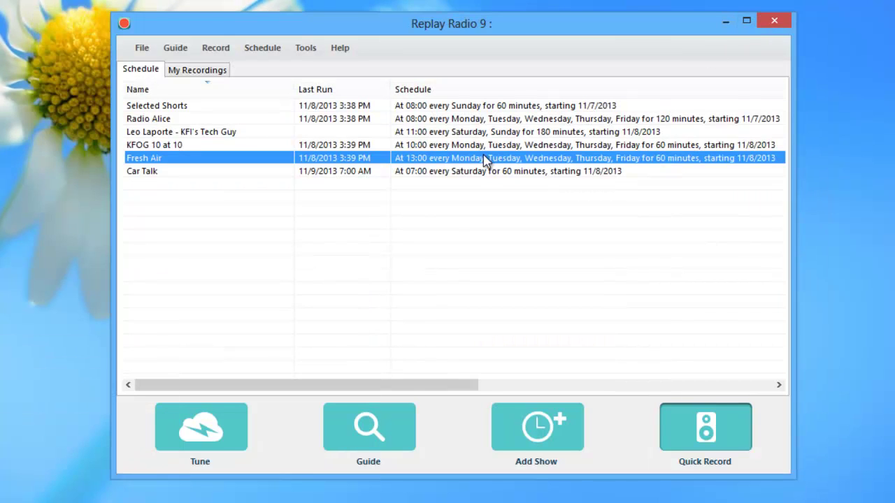
Step: Add a new show named 'KBCO Denver 97.3' with the pasted stream URL, capturing via Record Audio Output
left_click(467, 317)
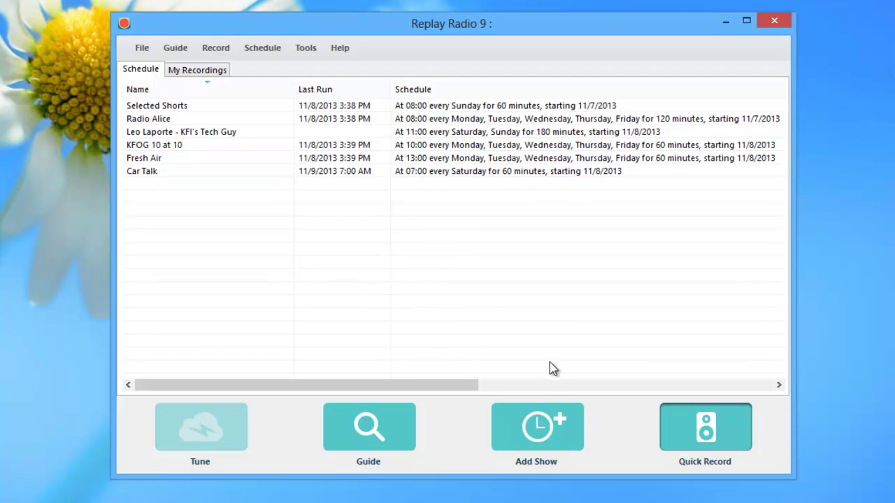
left_click(541, 424)
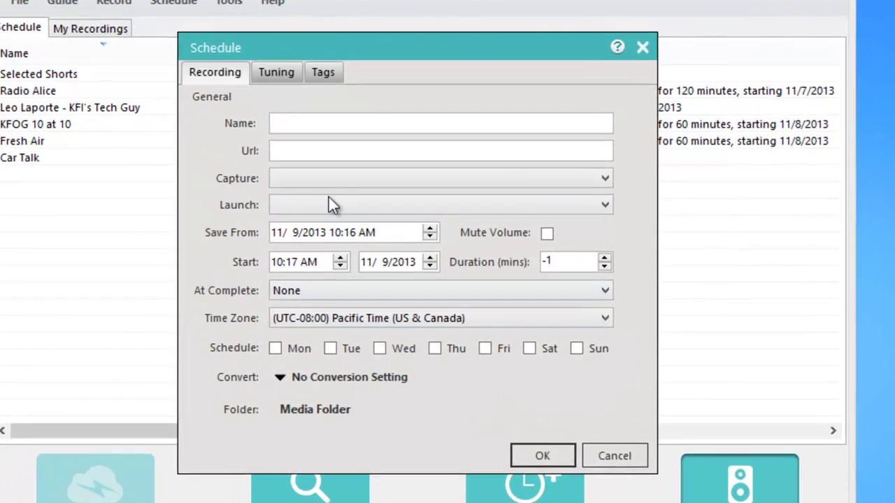
left_click(363, 143)
type("K")
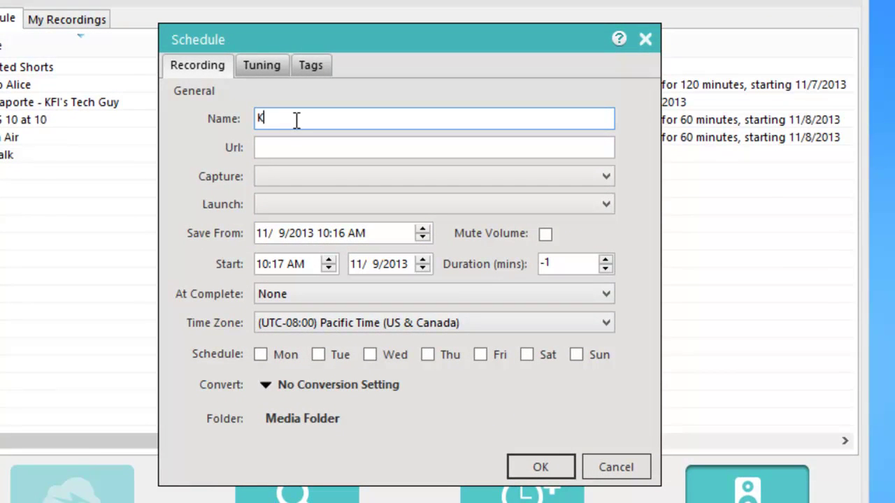
type("BCO Denver 97.3")
left_click(273, 147)
key("ctrl+v")
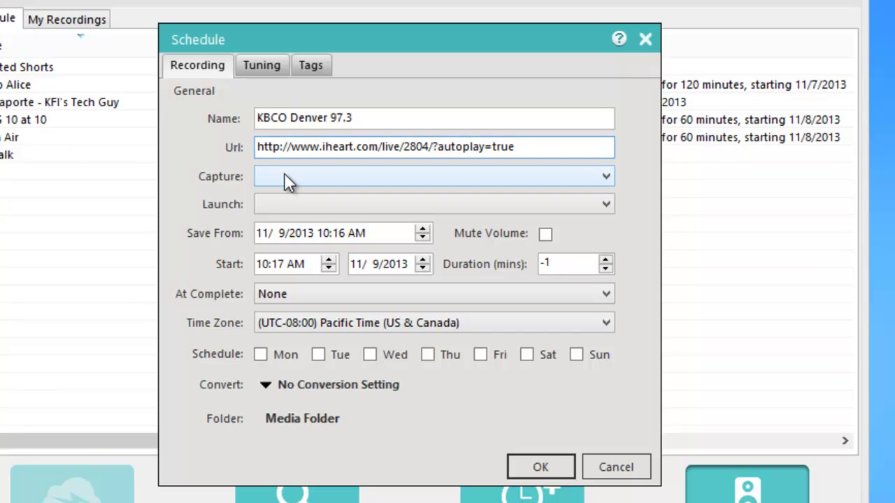
left_click(285, 175)
left_click(296, 208)
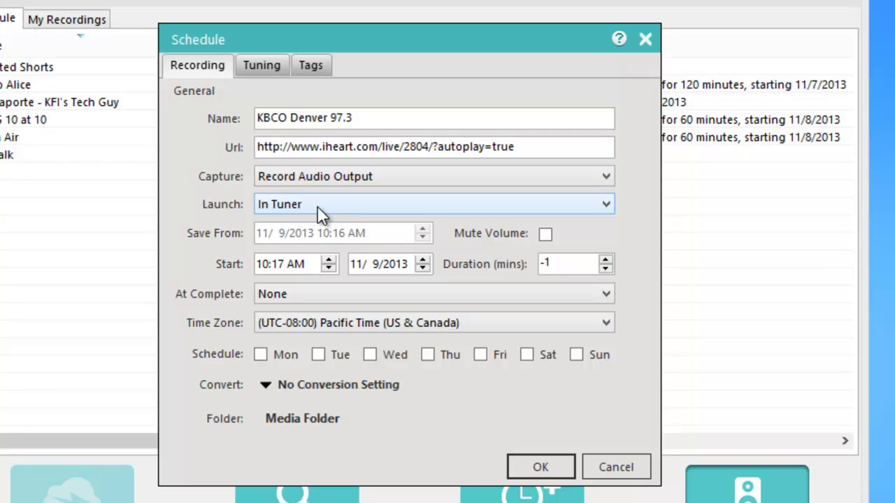
Step: Set the start time to 11:00 and the duration to 60 minutes
left_click(281, 266)
type("00")
key("Left")
type("11")
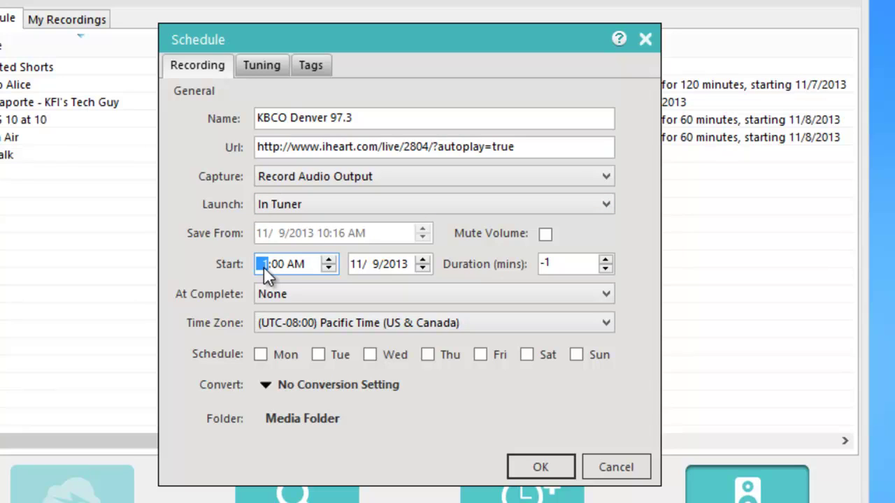
left_click_drag(567, 263, 526, 276)
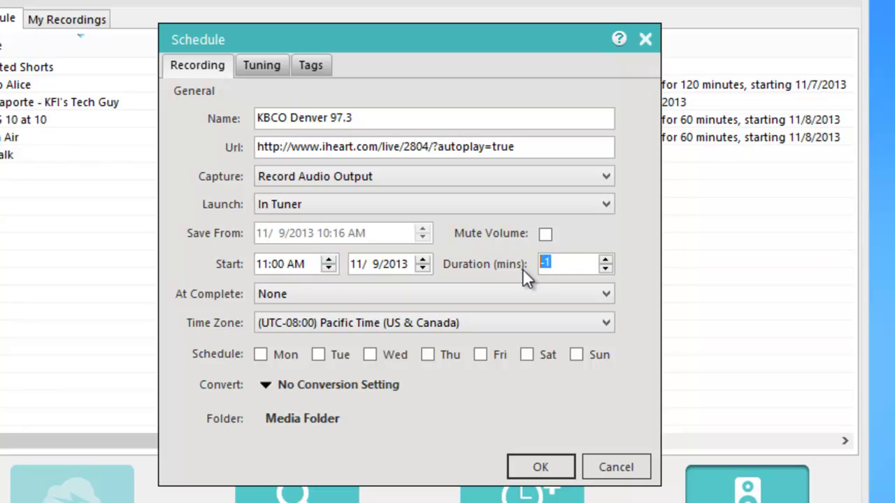
type("60")
Step: Keep None as the completion action, use Mountain Time, and repeat Monday through Wednesday
left_click(458, 297)
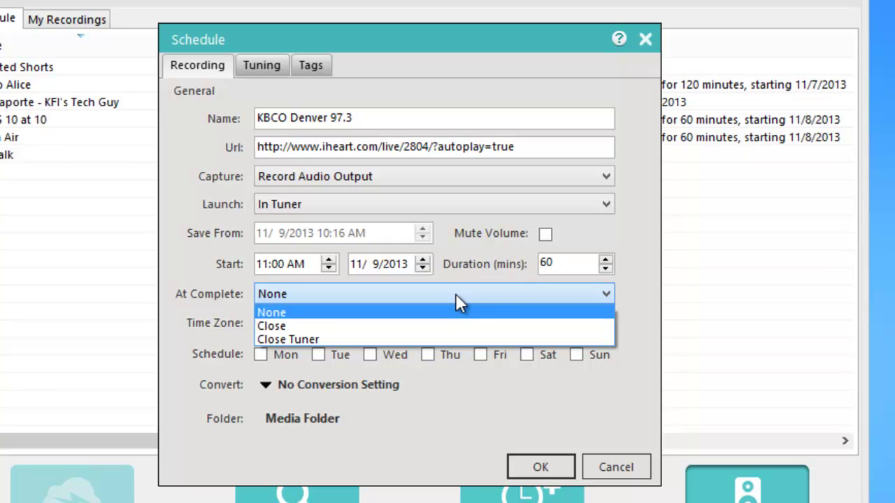
left_click(456, 294)
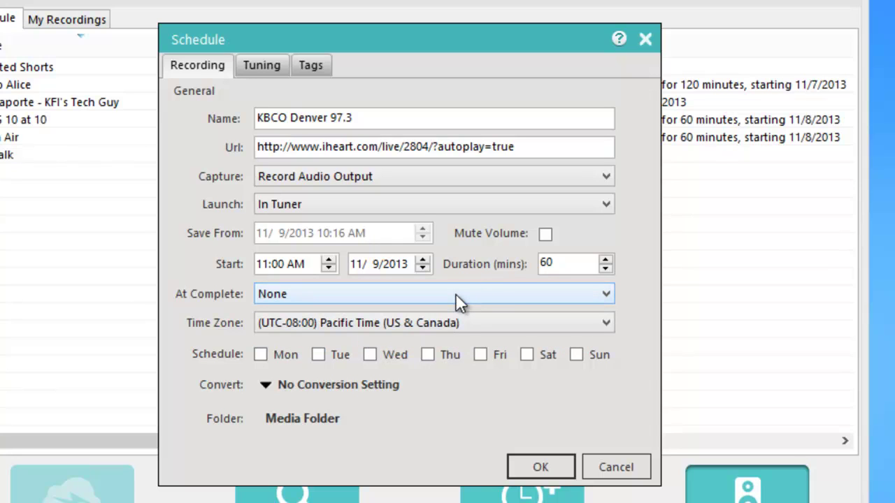
left_click(483, 322)
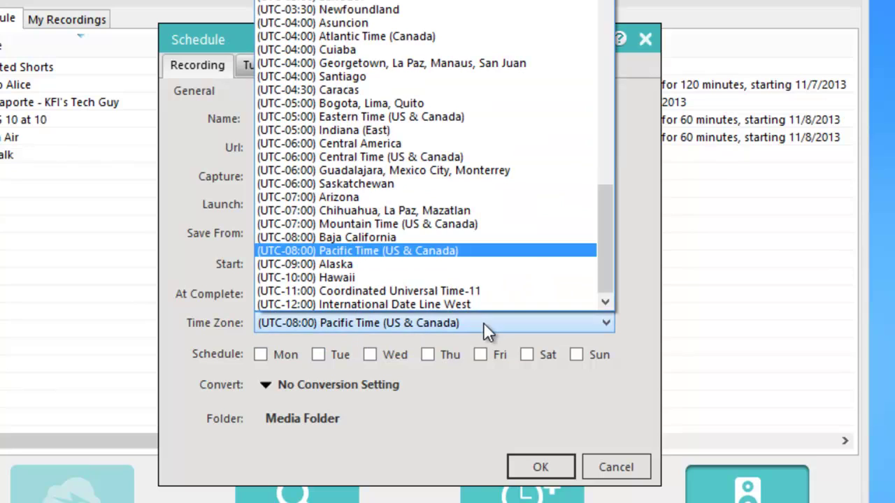
left_click(469, 225)
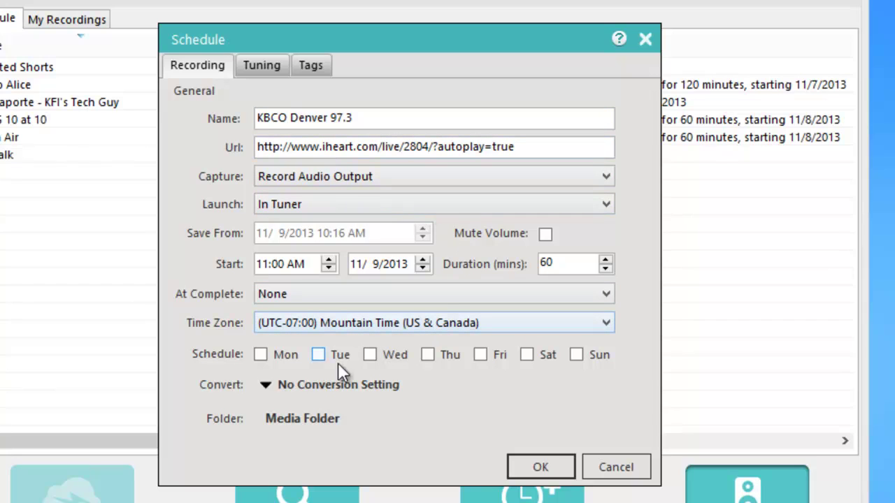
left_click(259, 355)
left_click(319, 354)
left_click(370, 355)
Step: Set the show's conversion to Don't Convert, replacing the Apple iPhone 5 format chosen first
left_click(410, 392)
mouse_move(478, 277)
mouse_move(679, 235)
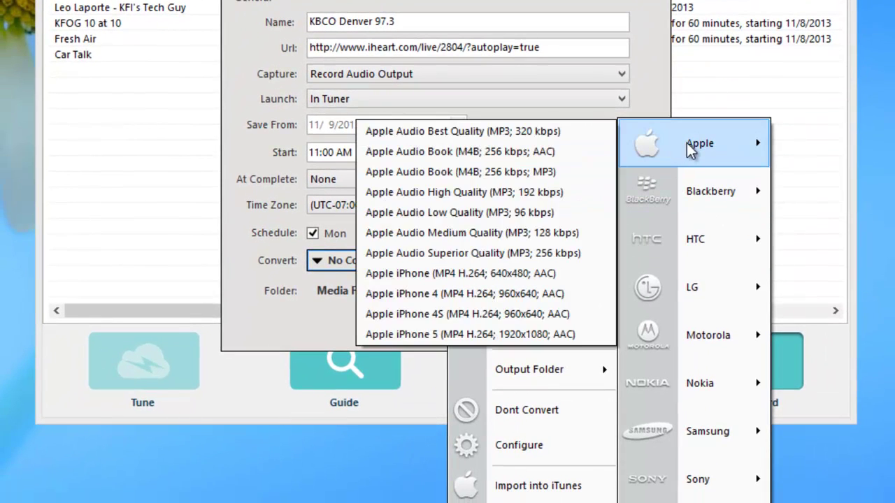
left_click(544, 334)
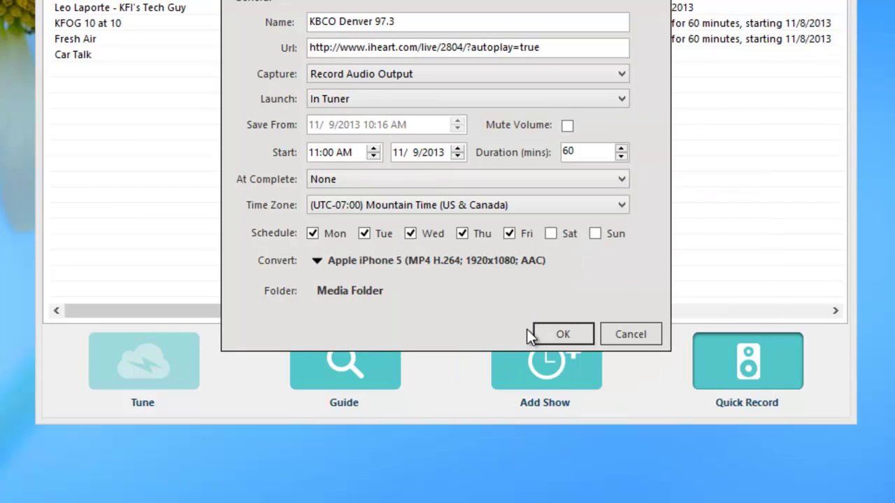
left_click(471, 265)
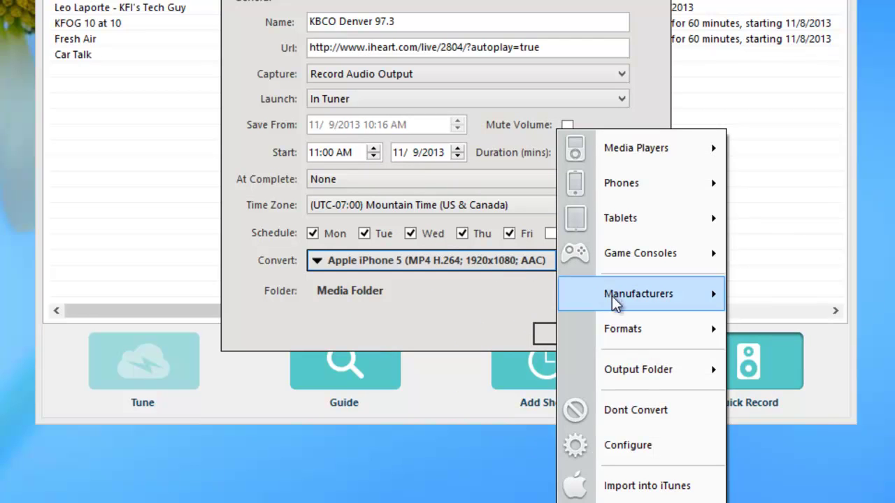
left_click(638, 402)
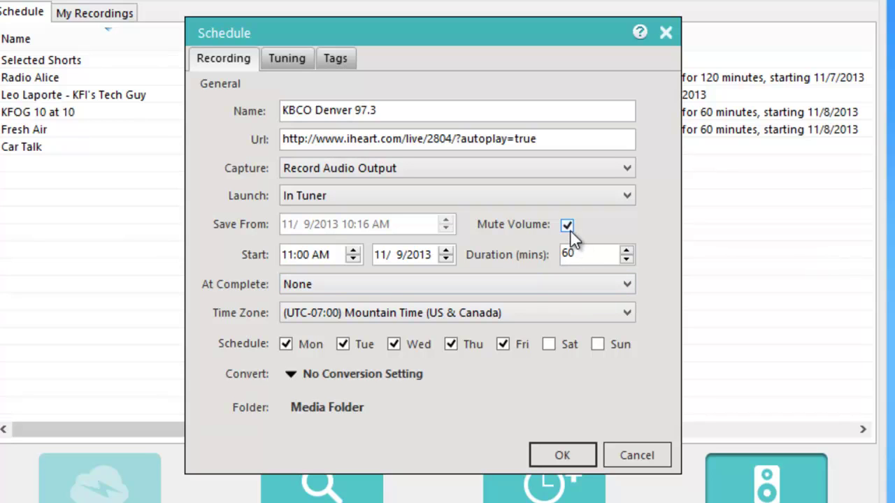
Step: On the Tuning tab, paste the iHeart station URL, choose the Tuner player, and save the show
left_click(286, 61)
left_click(286, 111)
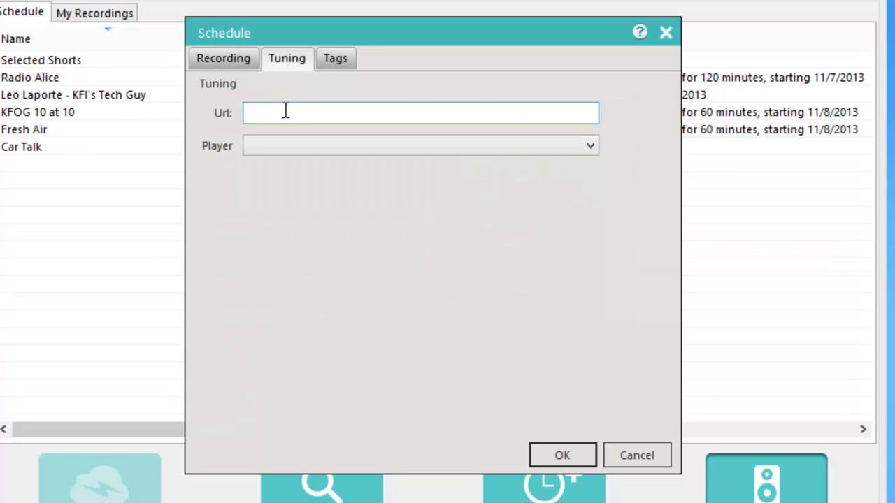
key("ctrl+v")
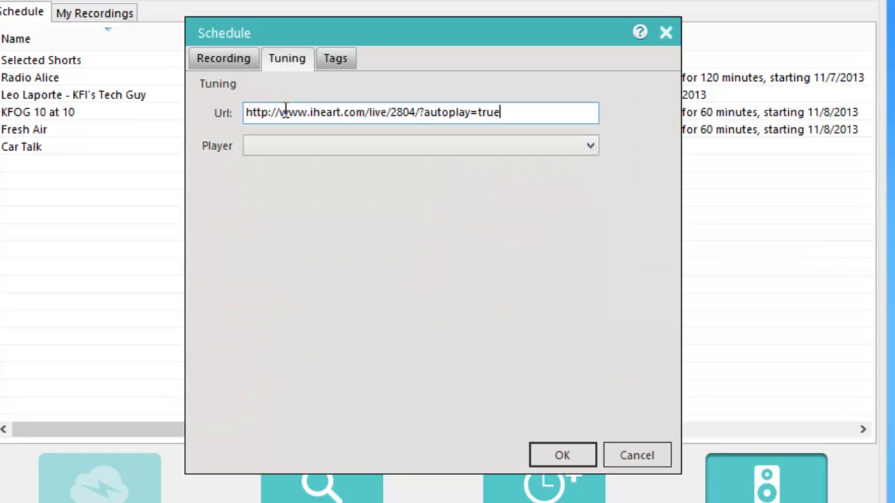
left_click(304, 148)
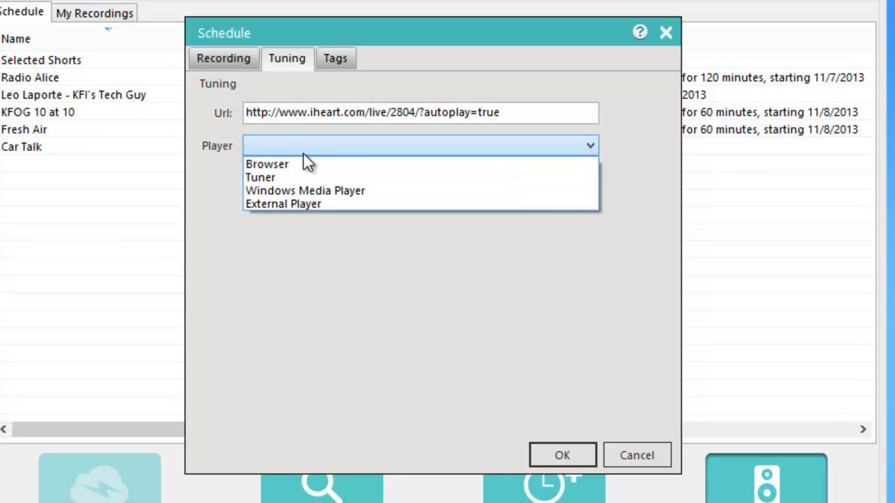
left_click(301, 177)
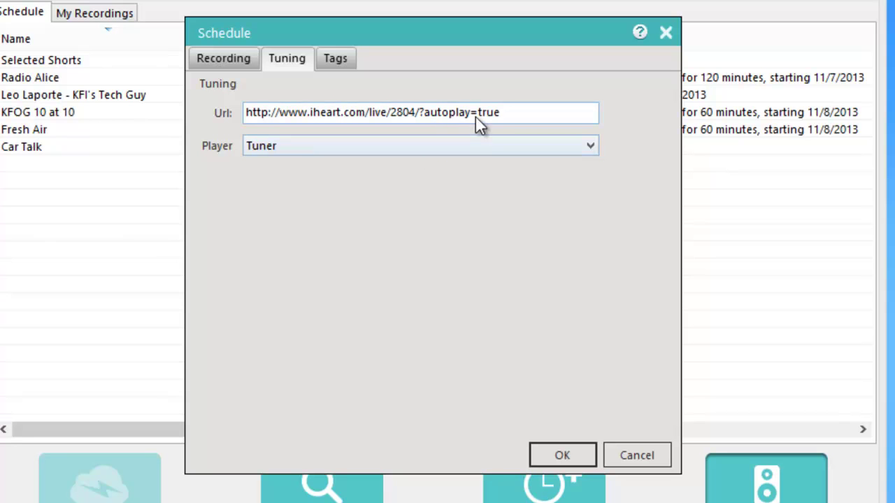
left_click(561, 455)
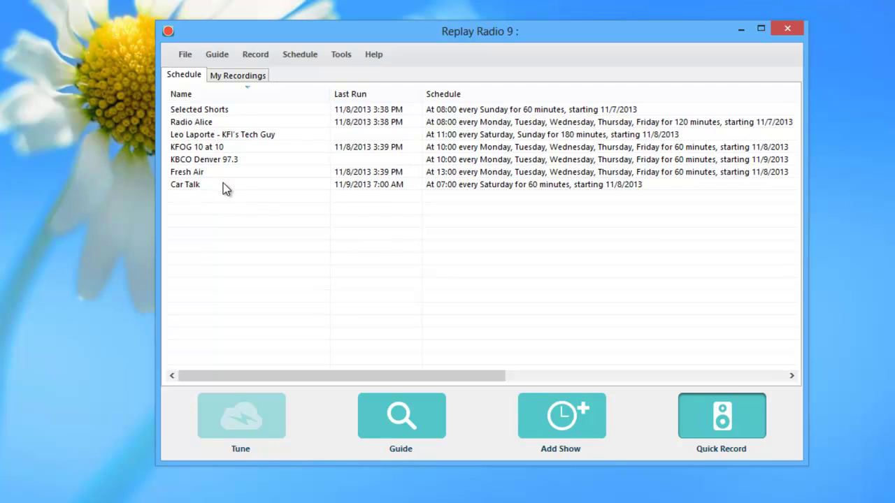
Step: Tune in to KBCO Denver 97.3 live from its schedule row, then stop the playback
mouse_move(223, 182)
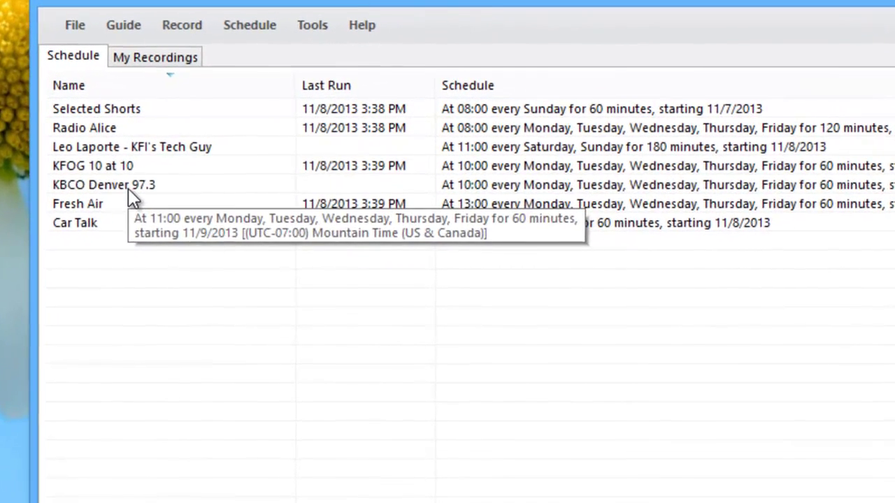
left_click(221, 161)
right_click(128, 188)
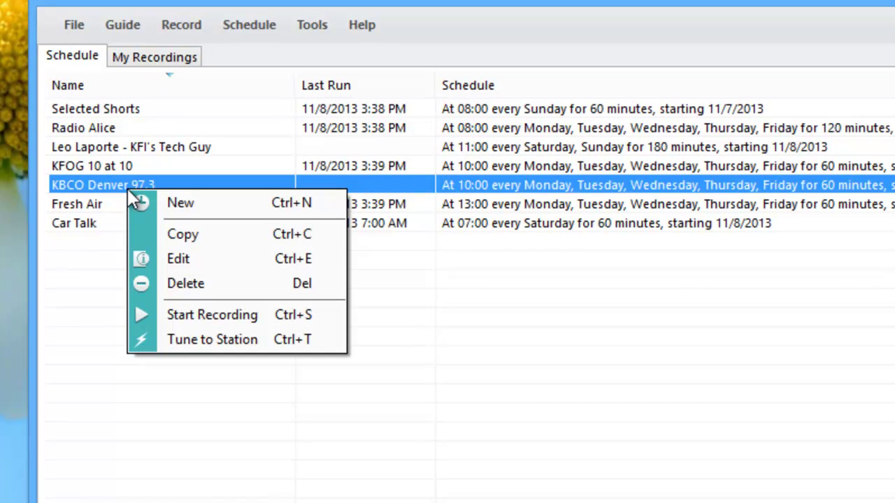
left_click(199, 341)
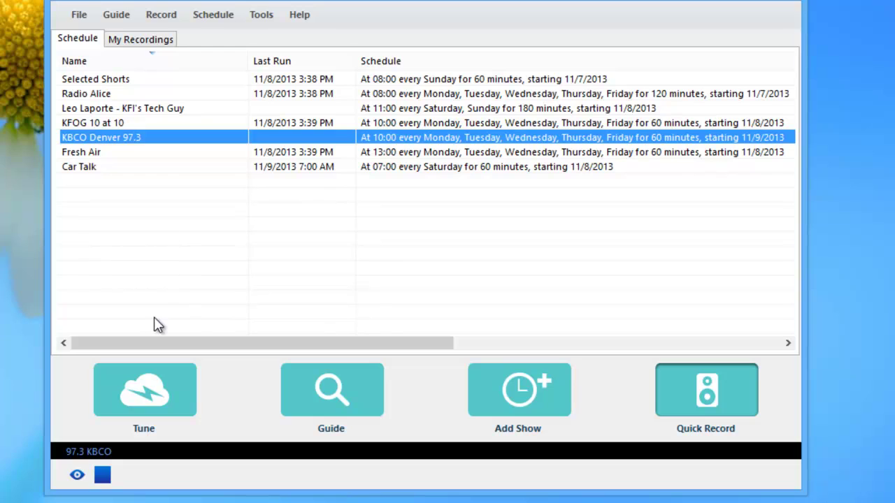
left_click(102, 475)
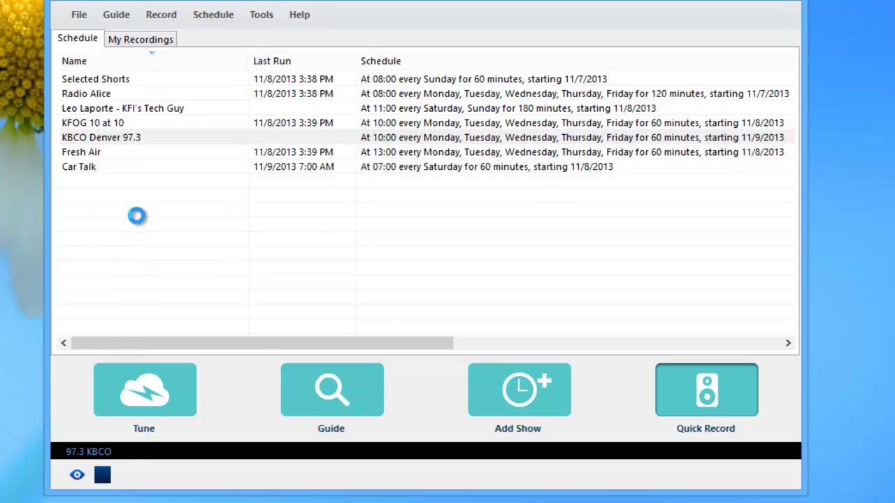
left_click(136, 140)
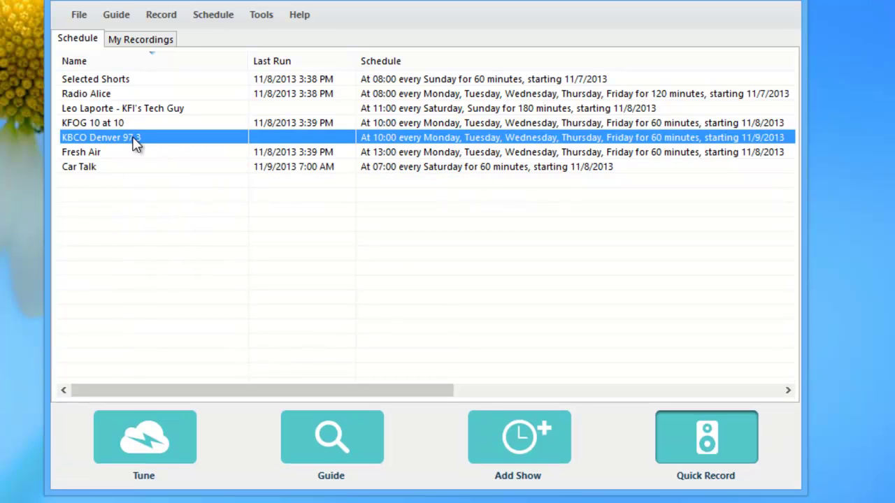
left_click(136, 140)
Step: Start recording KBCO Denver 97.3 immediately and confirm the run-now prompt
right_click(133, 141)
left_click(146, 156)
left_click(142, 134)
right_click(142, 134)
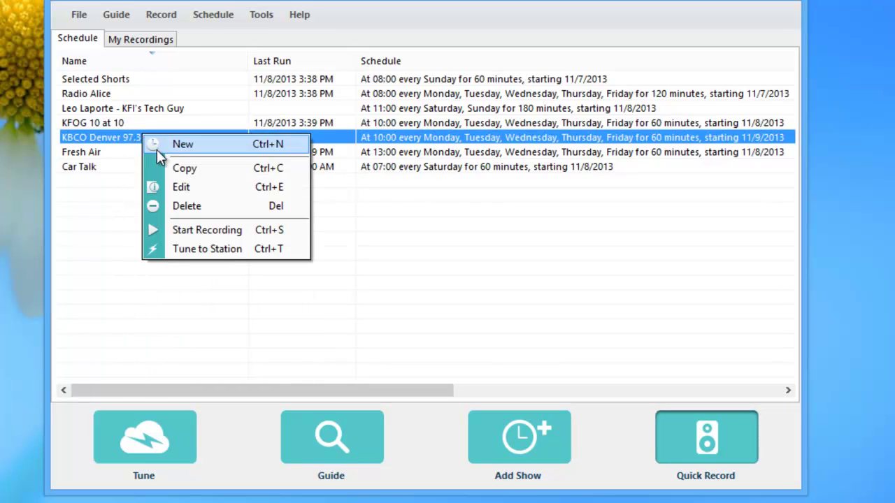
left_click(185, 230)
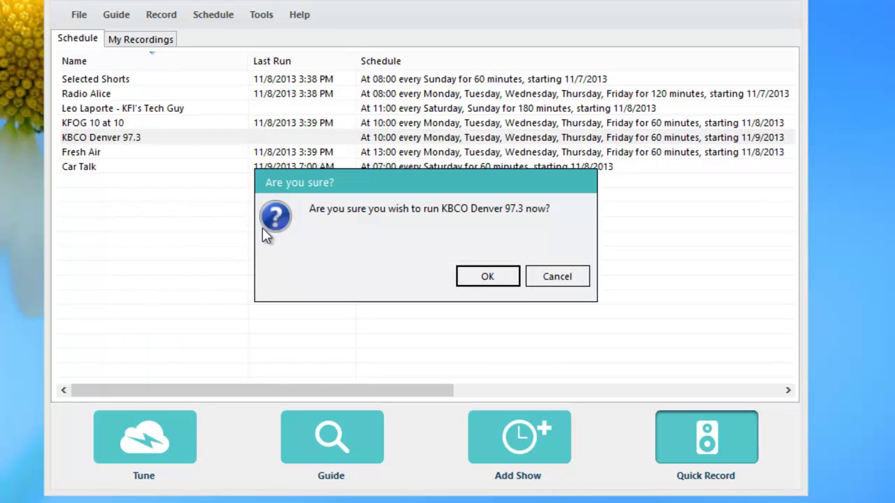
left_click(489, 281)
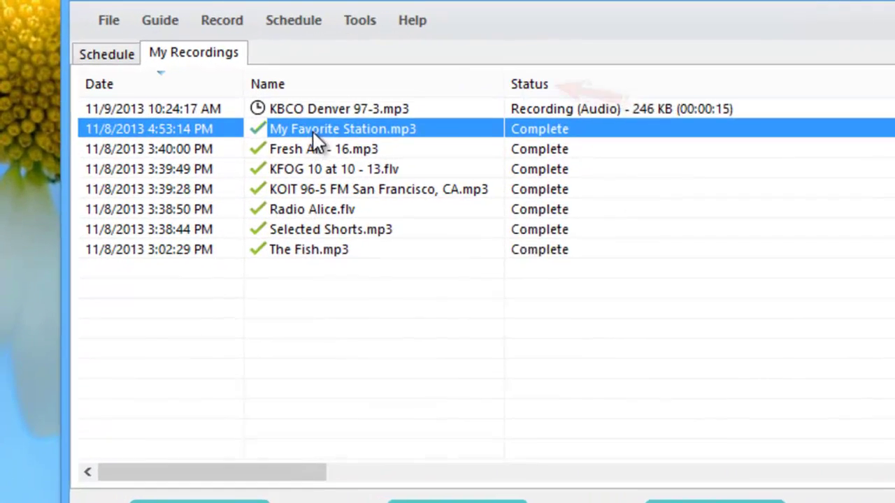
Step: Stop the in-progress KBCO Denver recording
left_click(239, 81)
right_click(238, 81)
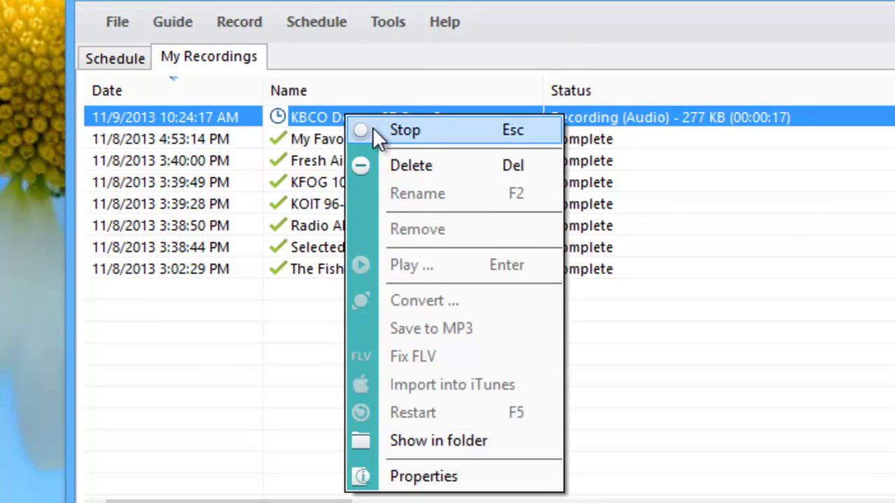
left_click(372, 129)
left_click(110, 472)
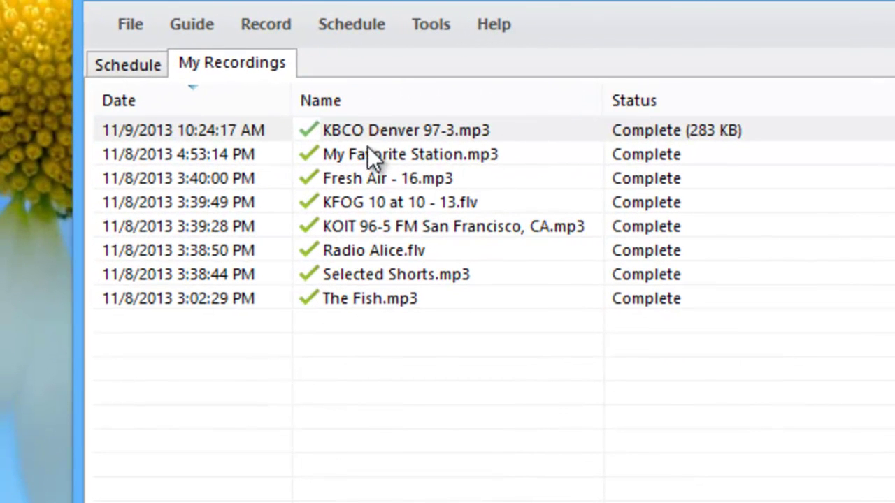
Step: Play back KBCO Denver 97-3.mp3, then stop the playback
left_click(377, 131)
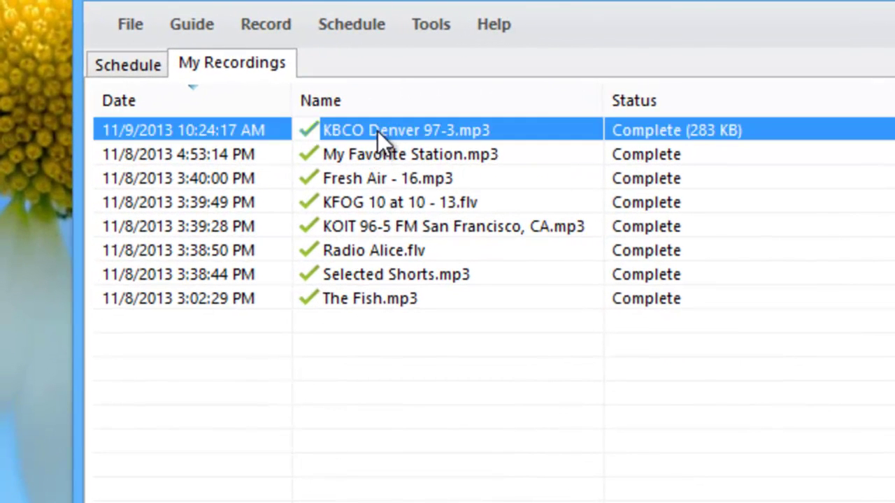
right_click(377, 131)
left_click(437, 295)
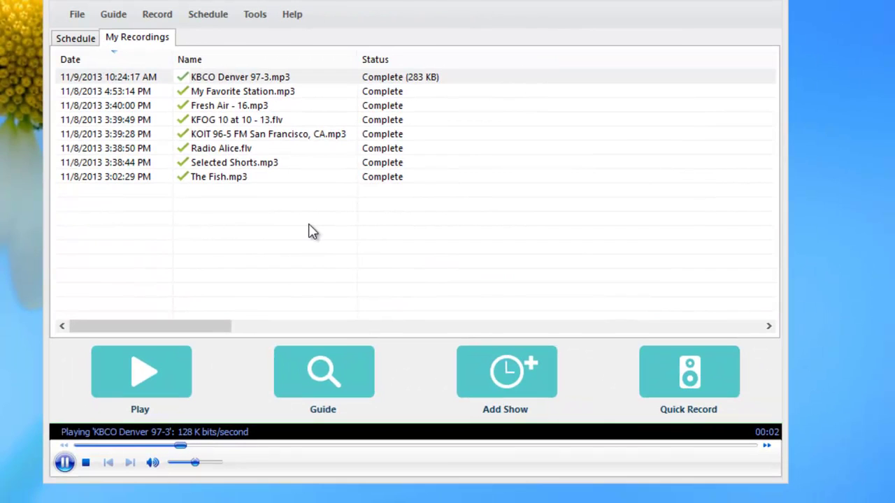
left_click(86, 462)
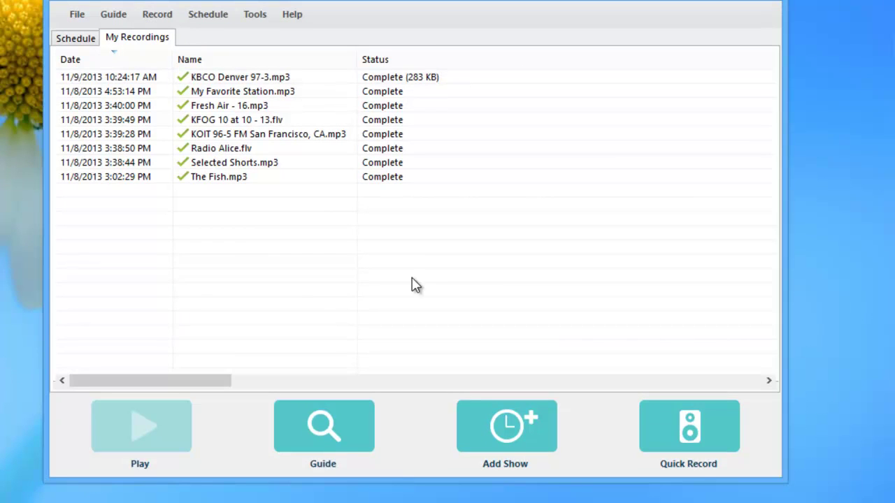